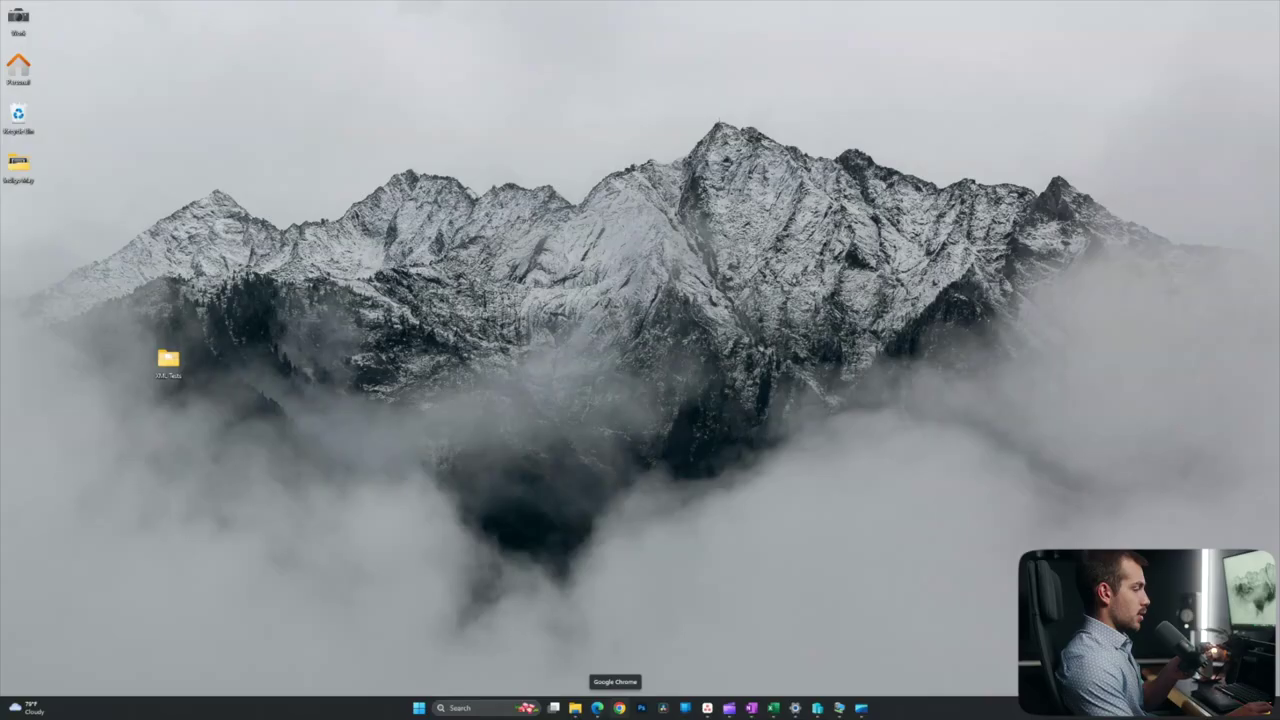
# - Open Chrome with the profile that has the GM logo and go to rufus.ie/en
pyautogui.click(619, 708)
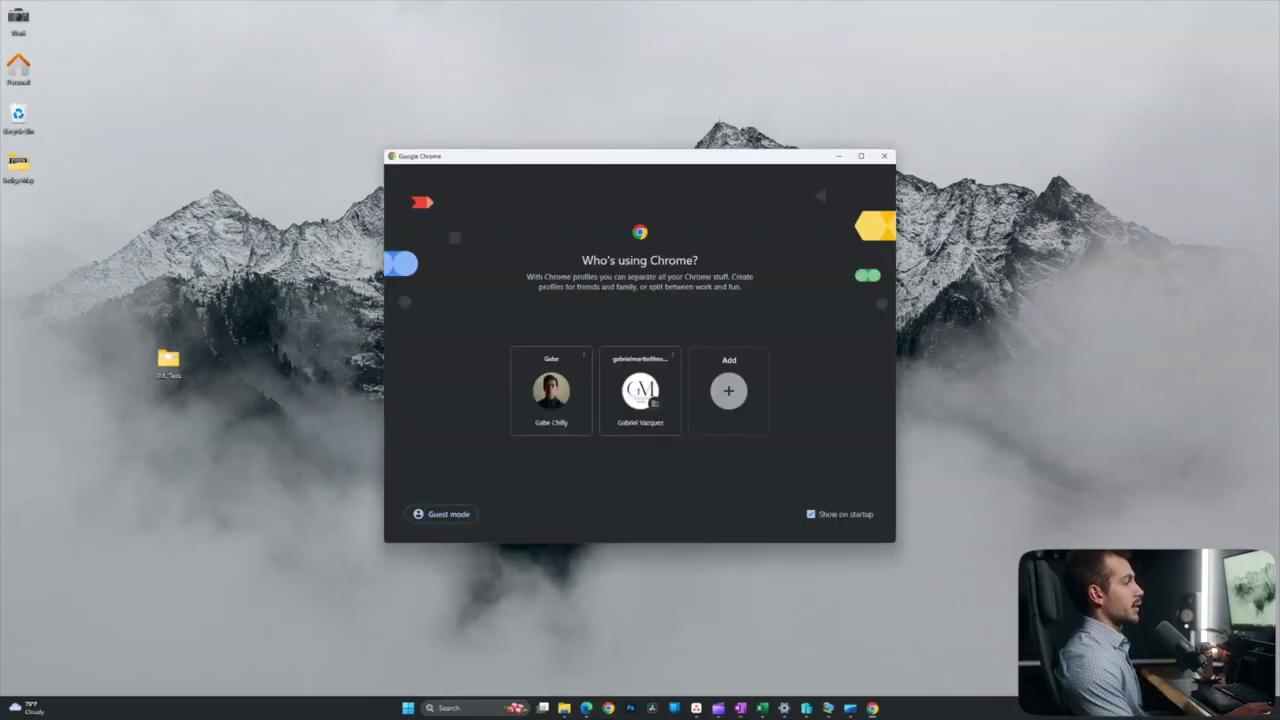
pyautogui.click(643, 391)
pyautogui.write('a')
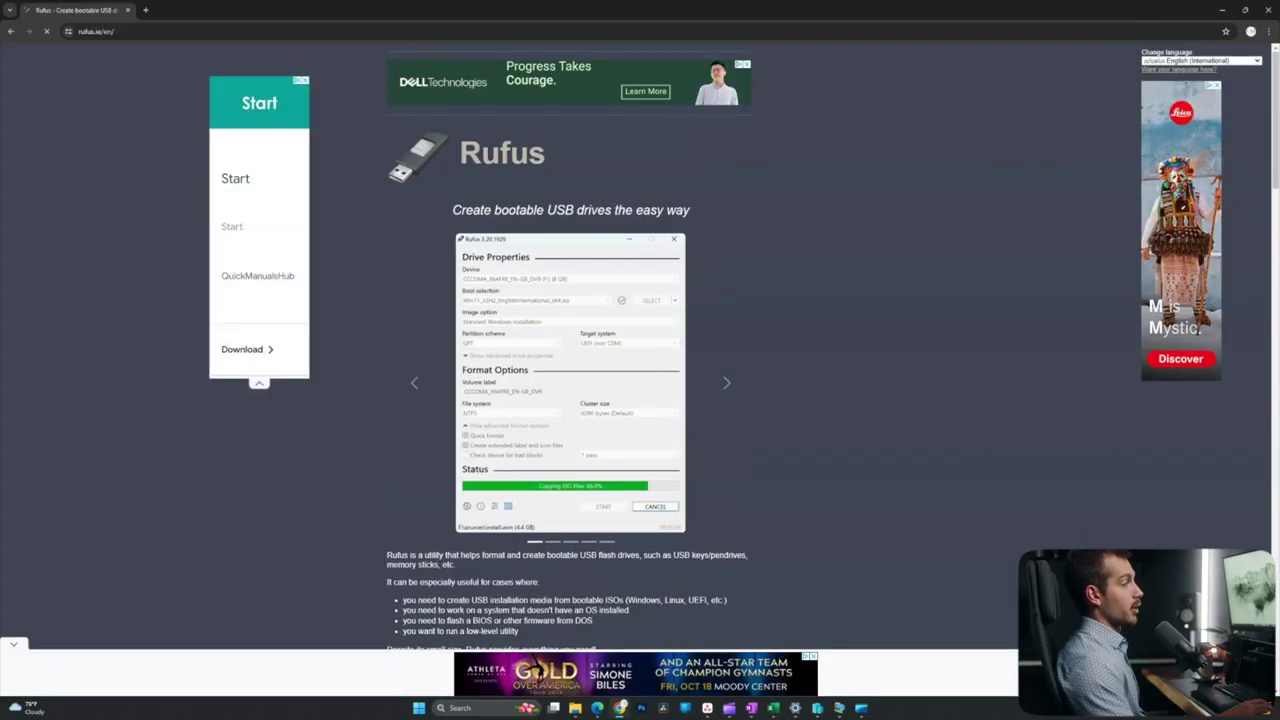
# - Download the standard Windows x64 release rufus-4.5.exe from the latest releases on the Rufus page
pyautogui.scroll(-6, 640, 350)
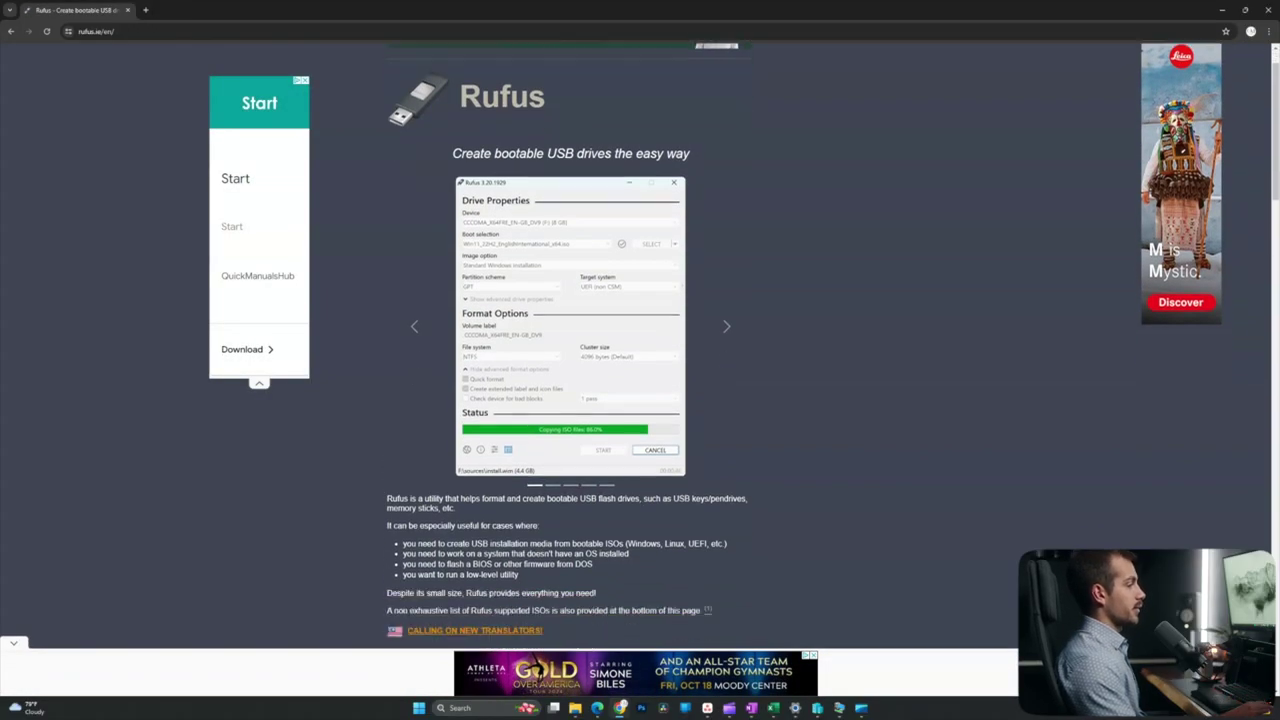
pyautogui.scroll(-1, 570, 350)
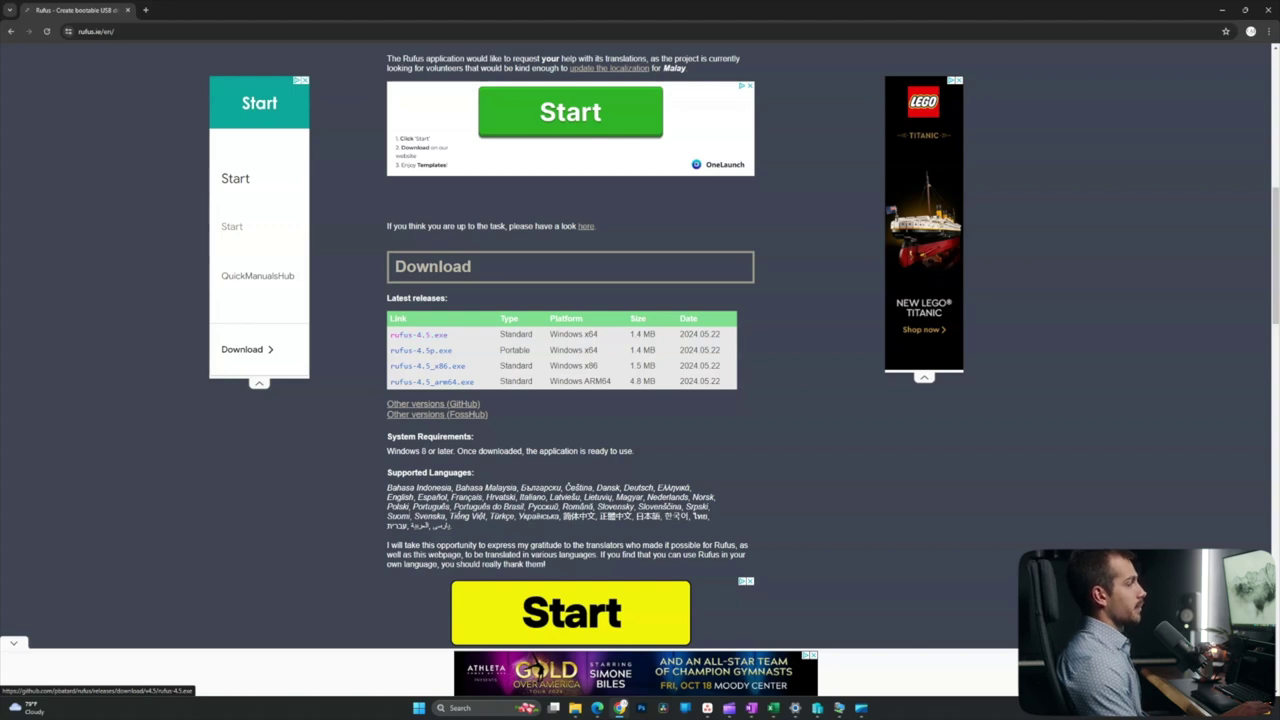
pyautogui.click(418, 335)
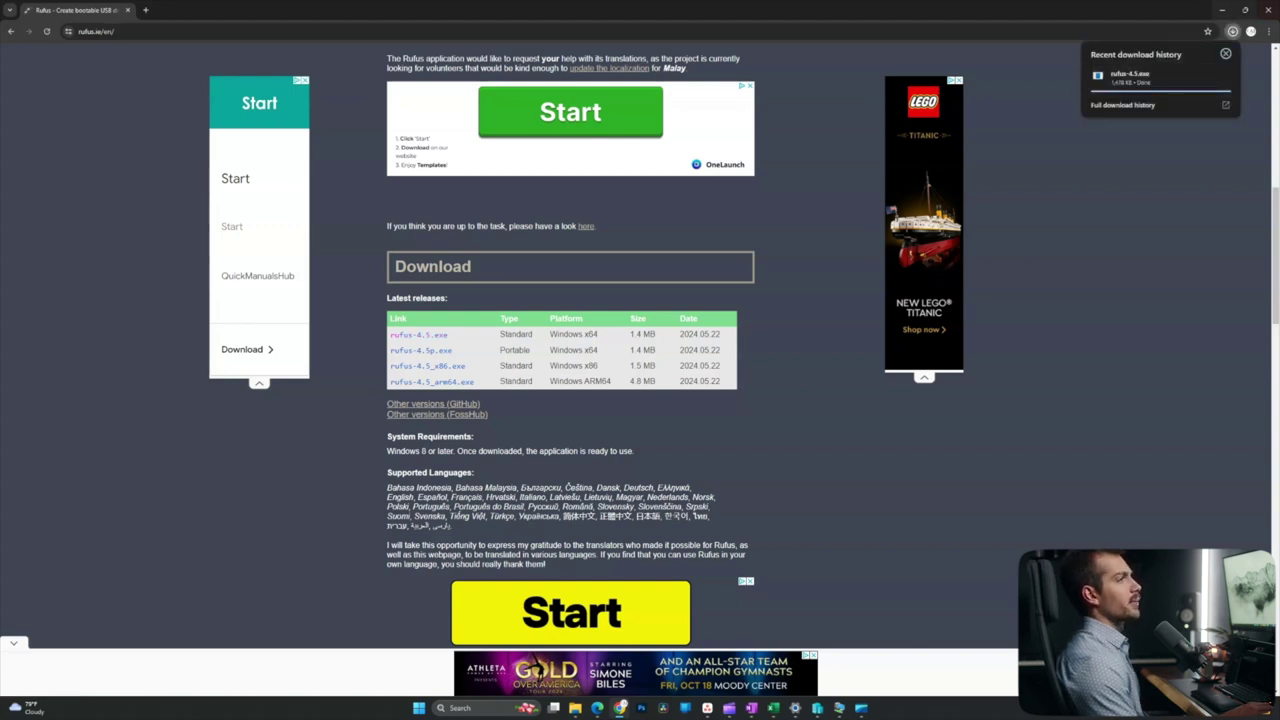
# - Switch to File Explorer, show the Downloads folder and launch the rufus-4.5 application
pyautogui.click(1222, 10)
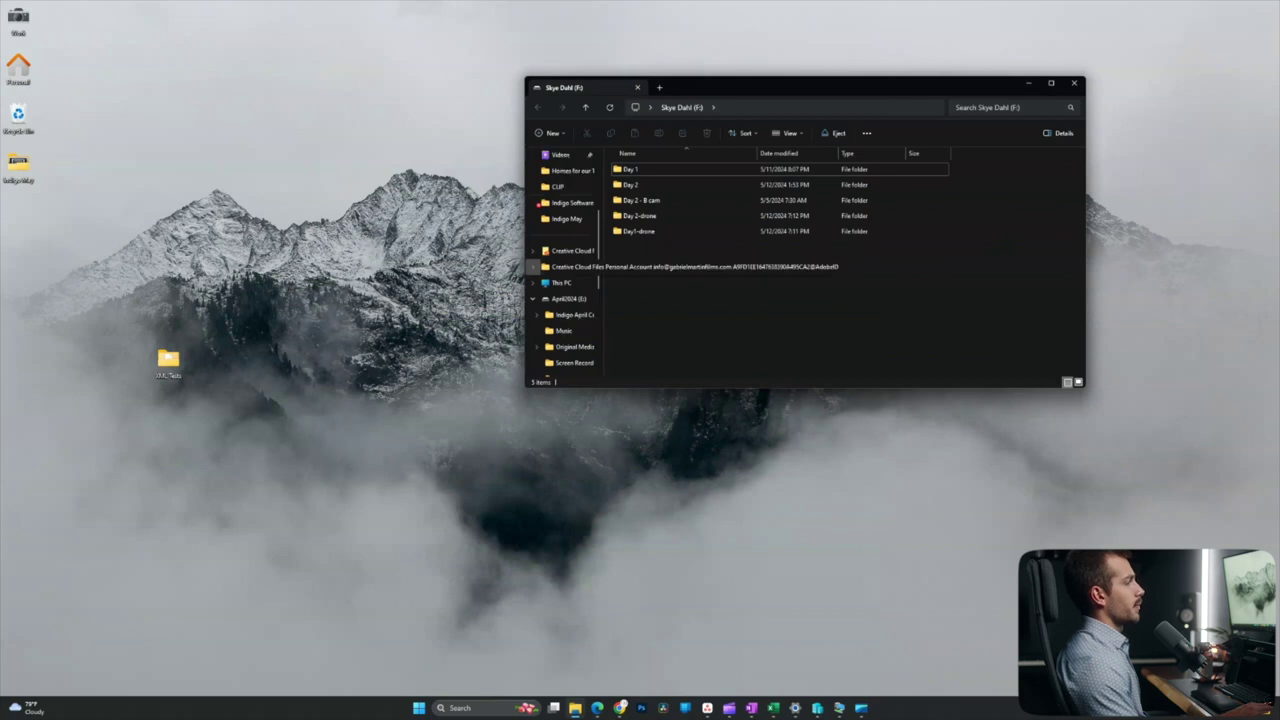
pyautogui.scroll(3, 565, 250)
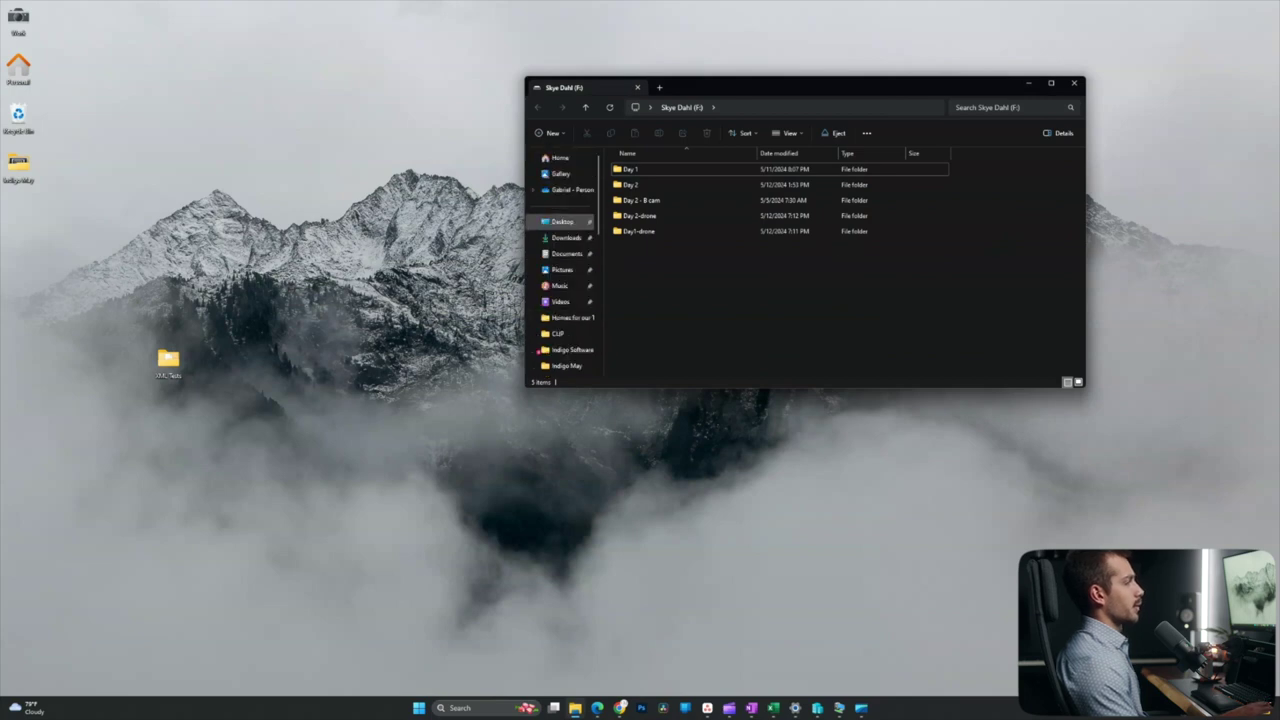
pyautogui.click(562, 221)
pyautogui.click(566, 237)
pyautogui.moveTo(800, 87); pyautogui.dragTo(748, 153)
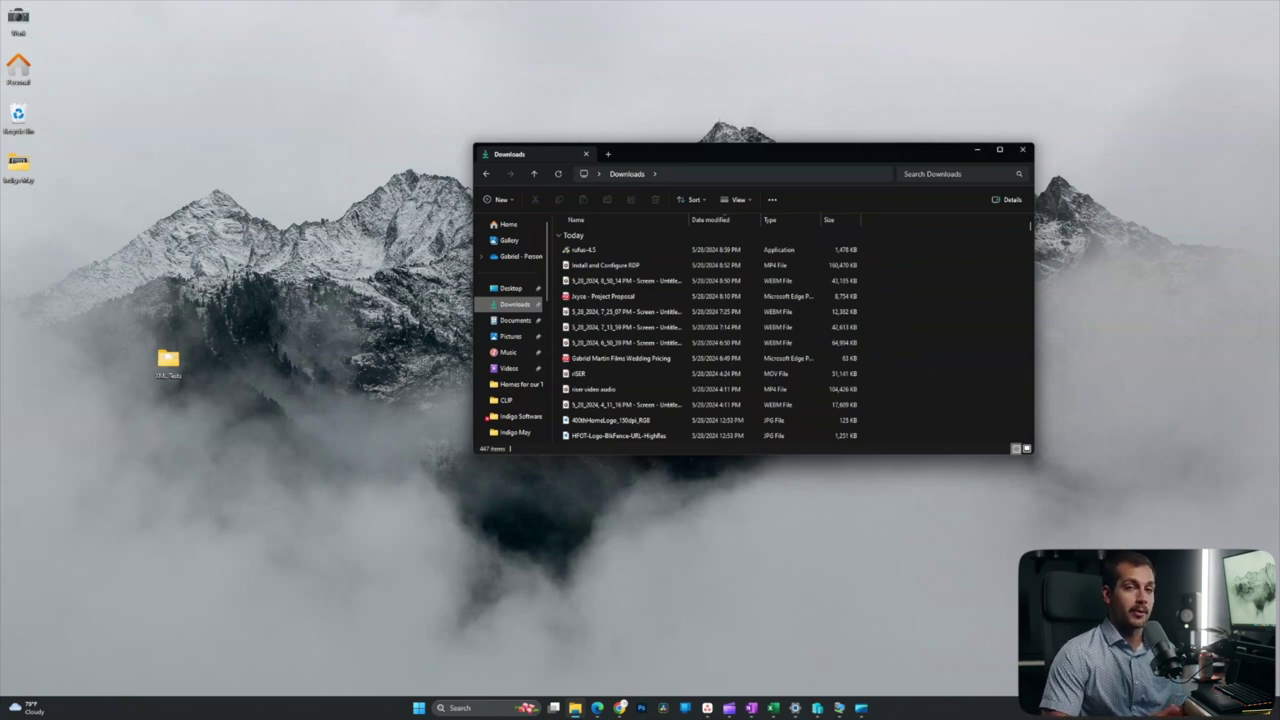
pyautogui.doubleClick(600, 250)
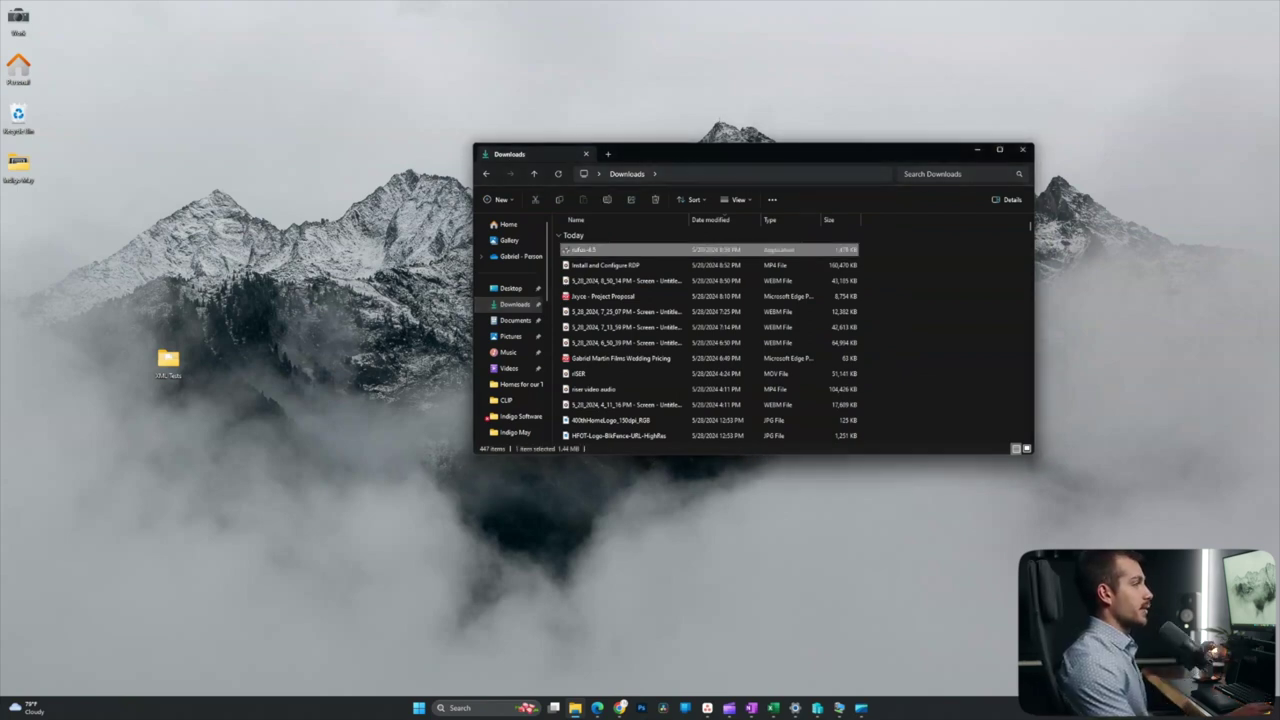
pyautogui.press('Return')
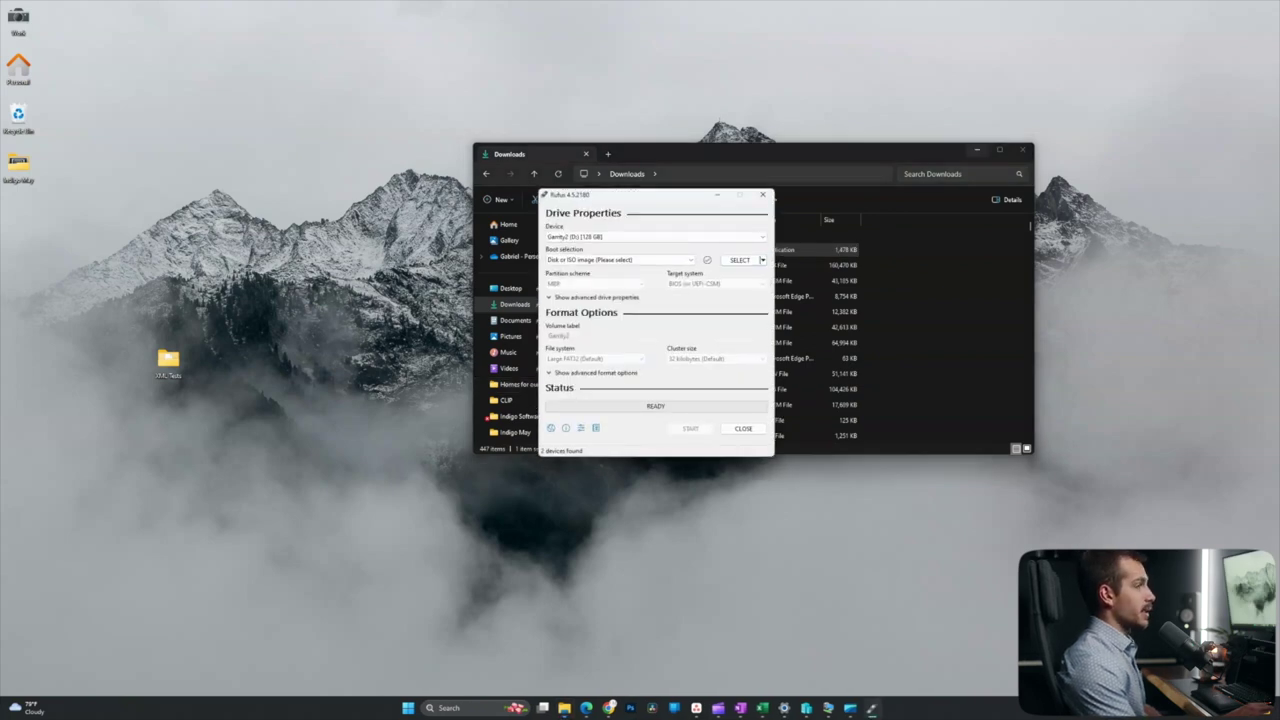
# - Clear the Downloads window out of the way and choose the 256 GB F: drive as the Rufus device
pyautogui.click(977, 150)
pyautogui.moveTo(641, 199); pyautogui.dragTo(641, 195)
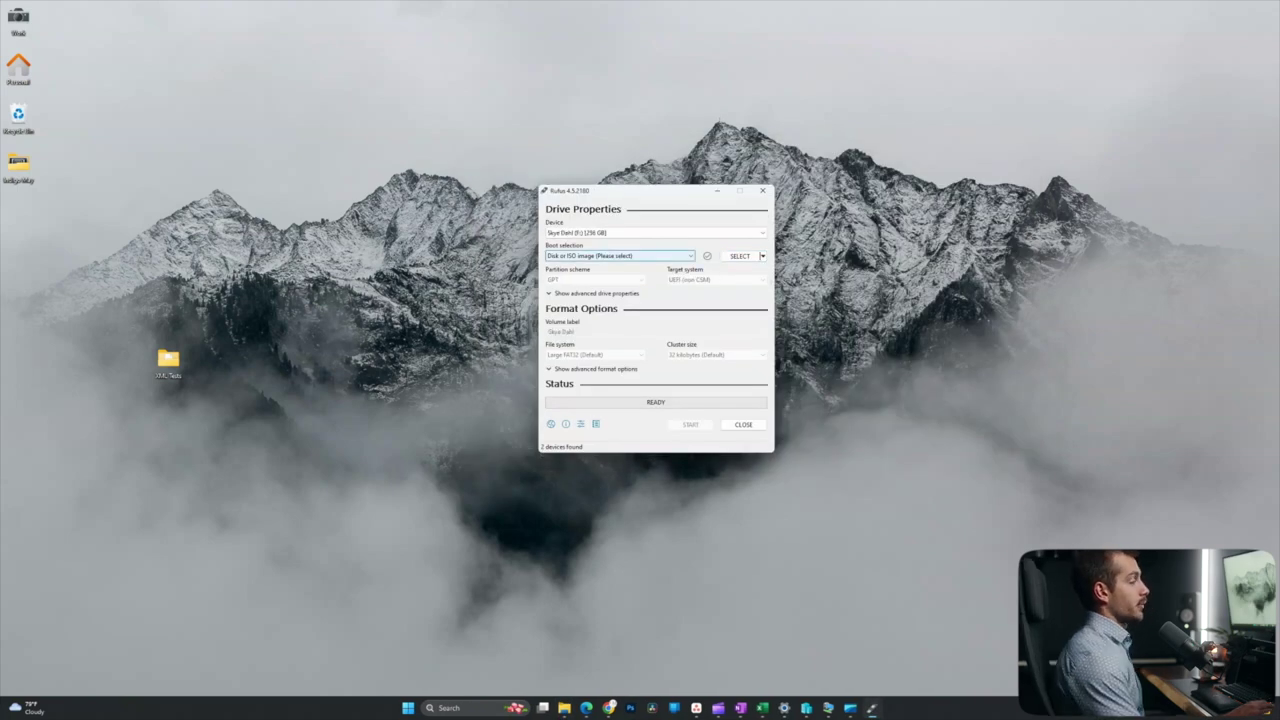
pyautogui.click(680, 233)
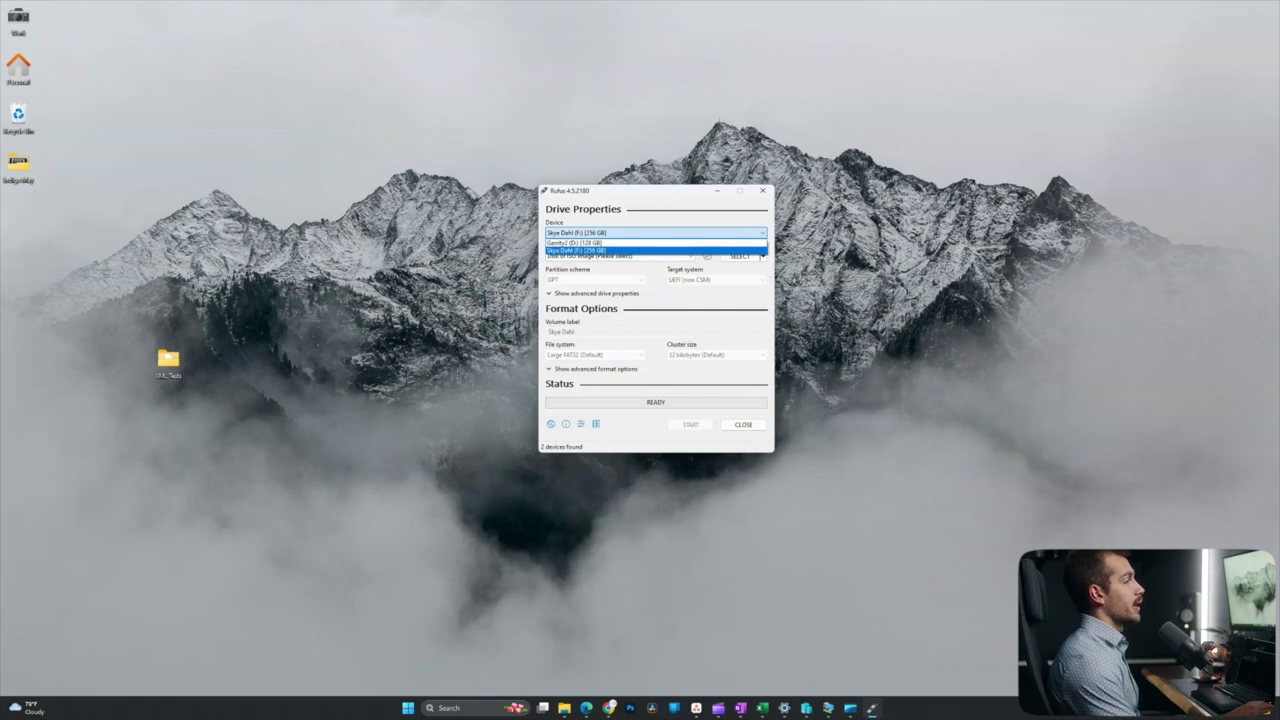
pyautogui.press('Return')
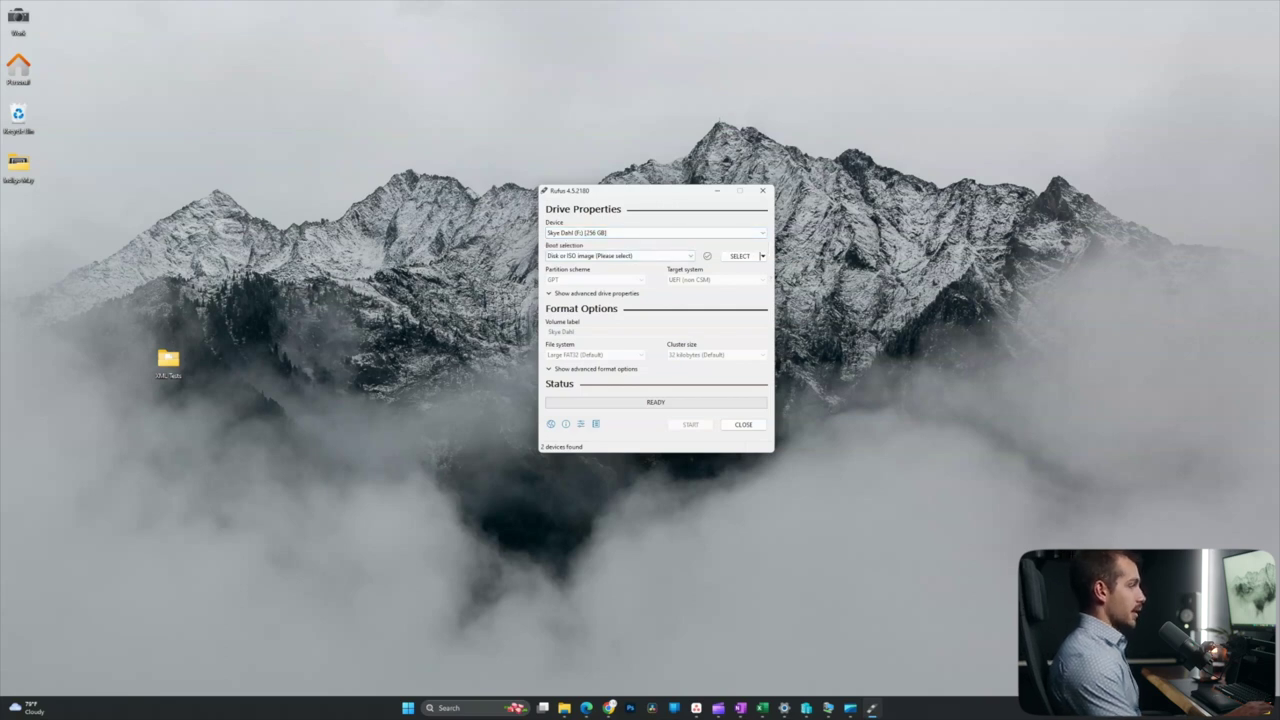
pyautogui.press('Tab')
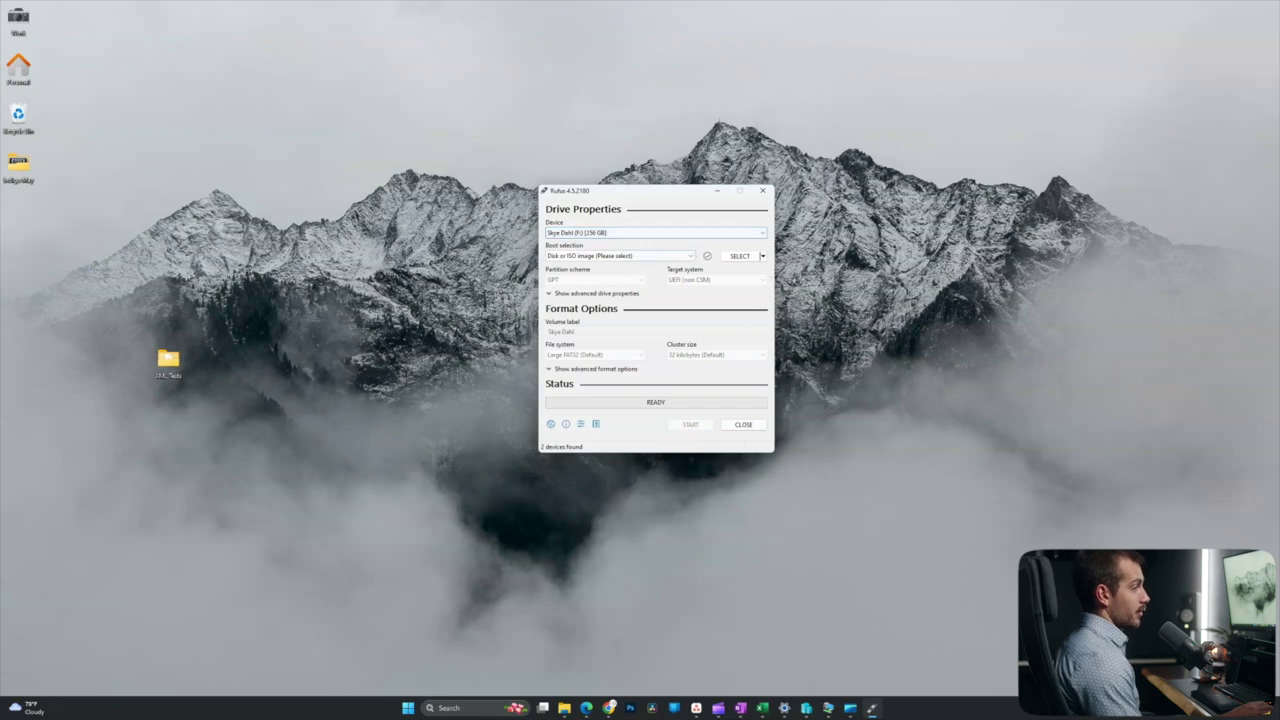
# - Set the boot selection to Disk or ISO image
pyautogui.hotkey('alt', 'Down')
pyautogui.press('Down')
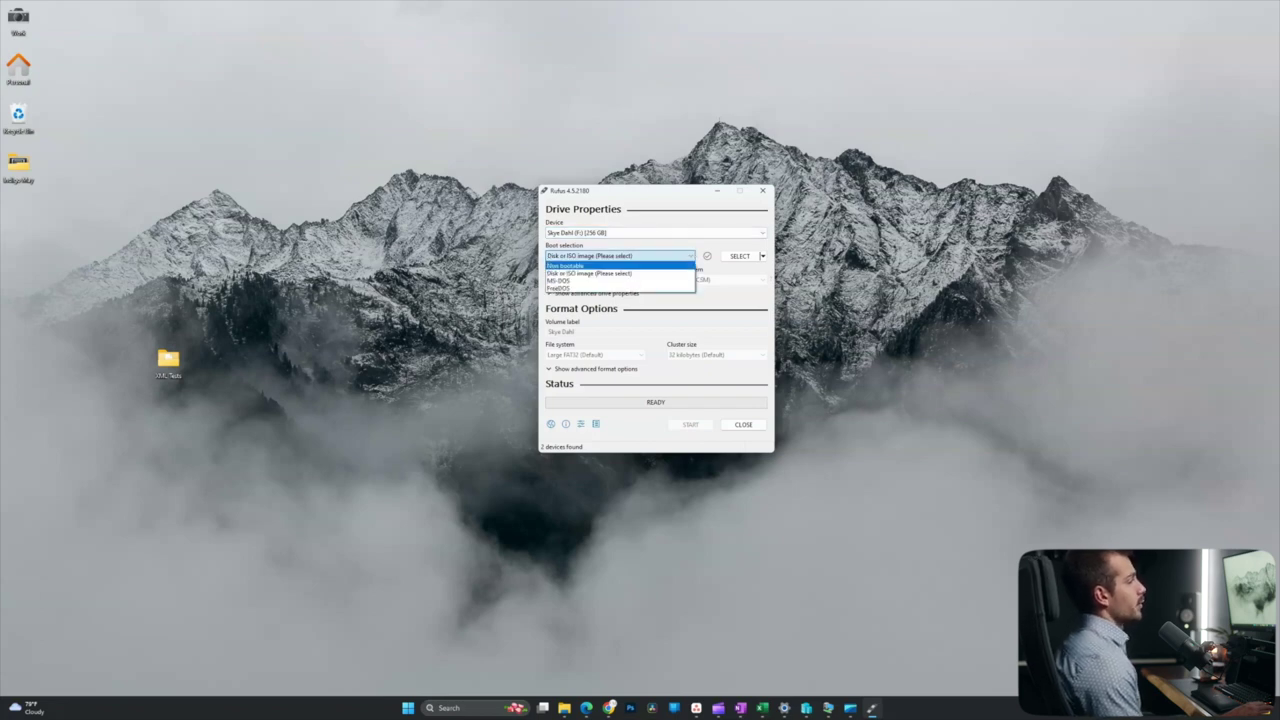
pyautogui.press('Up')
pyautogui.press('Return')
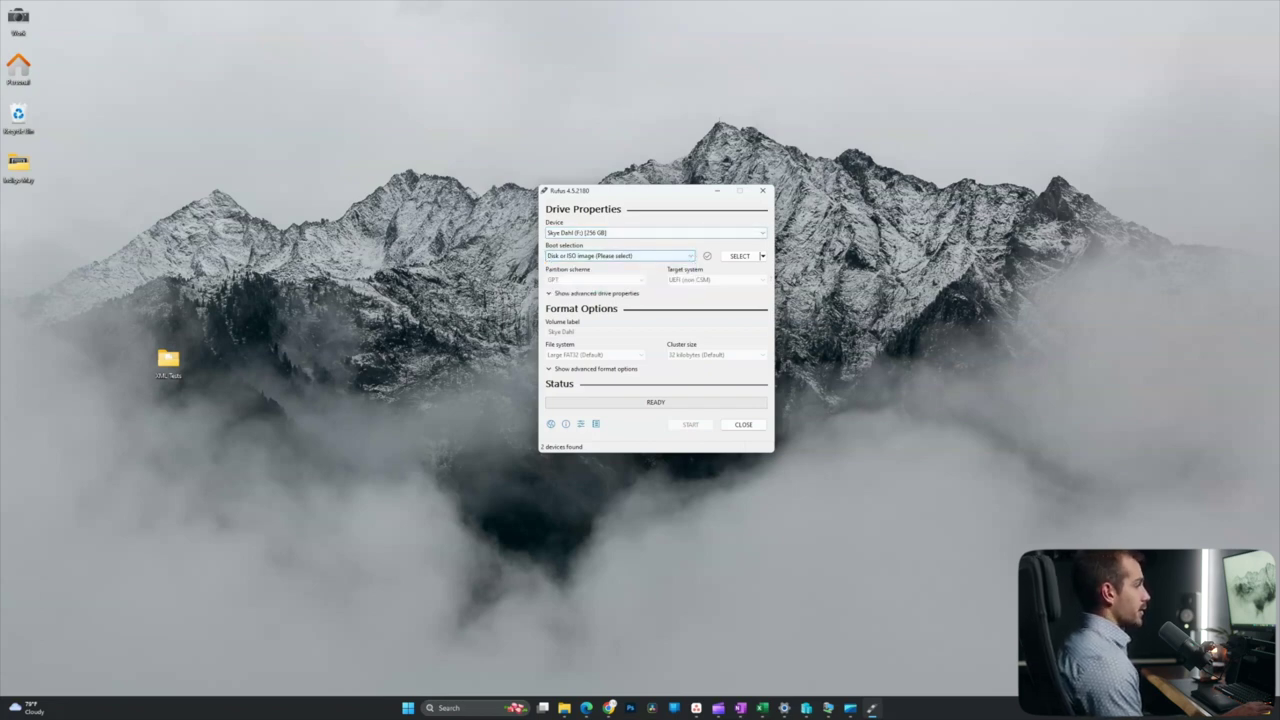
# - Load the Windows Server 2025 preview x64 ISO from the Work > Clients > Indigo Software folder as the boot image
pyautogui.press('Tab')
pyautogui.press('Return')
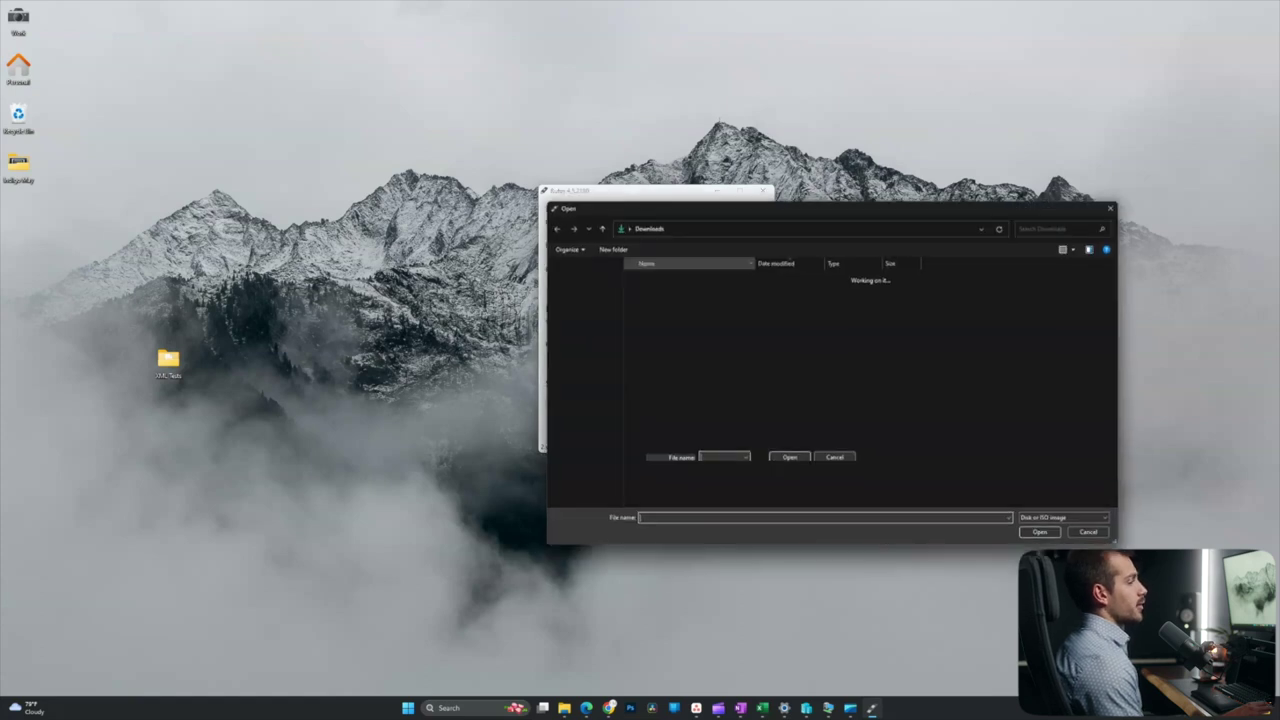
pyautogui.click(581, 330)
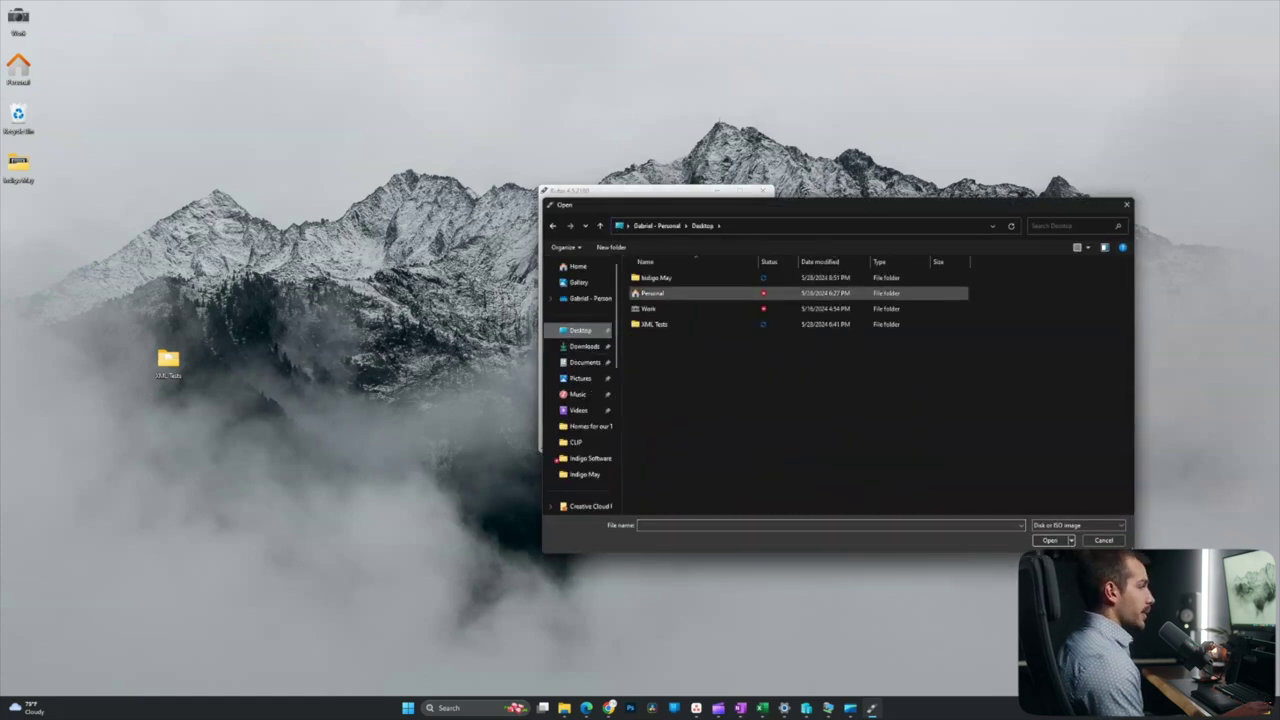
pyautogui.click(690, 294)
pyautogui.doubleClick(660, 309)
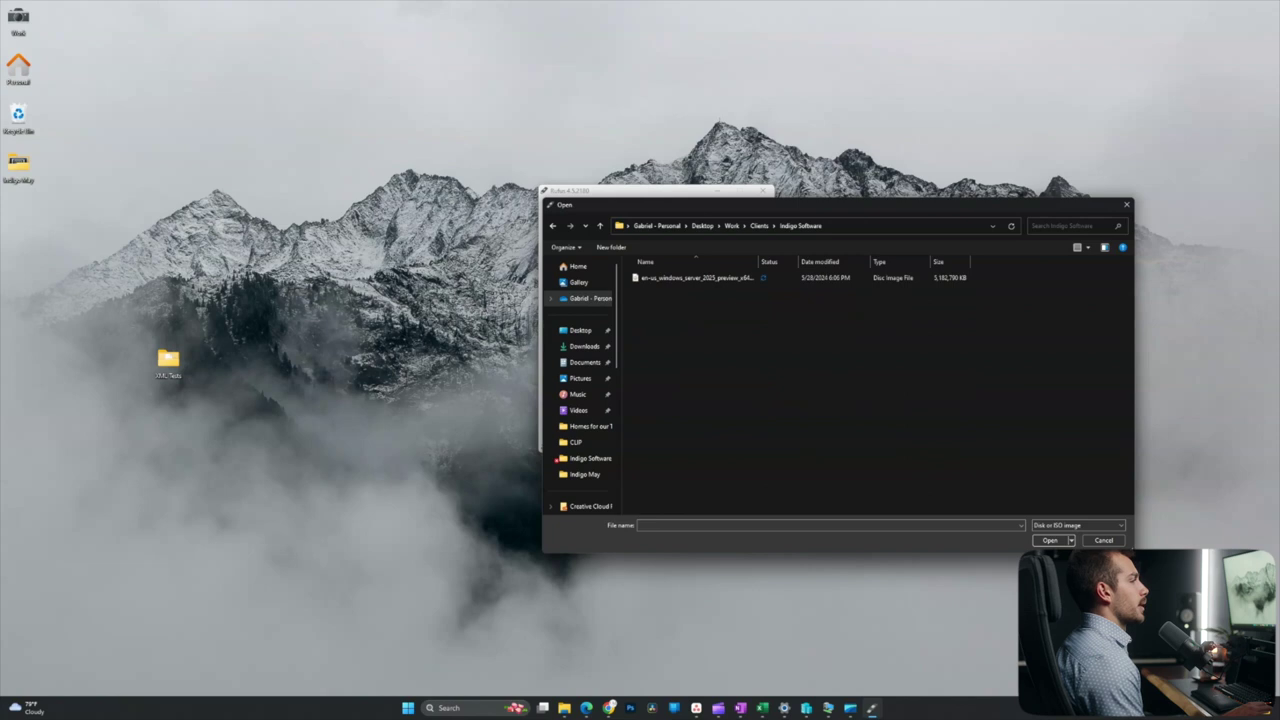
pyautogui.press('Down')
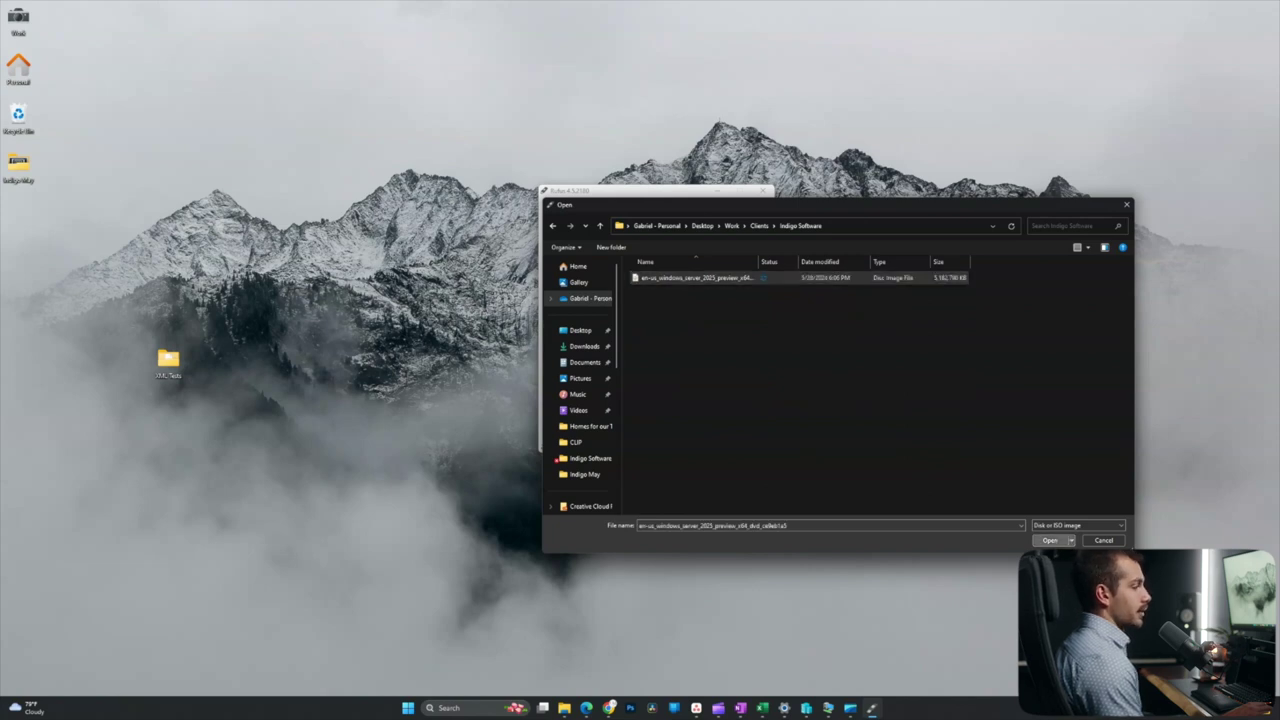
pyautogui.press('Return')
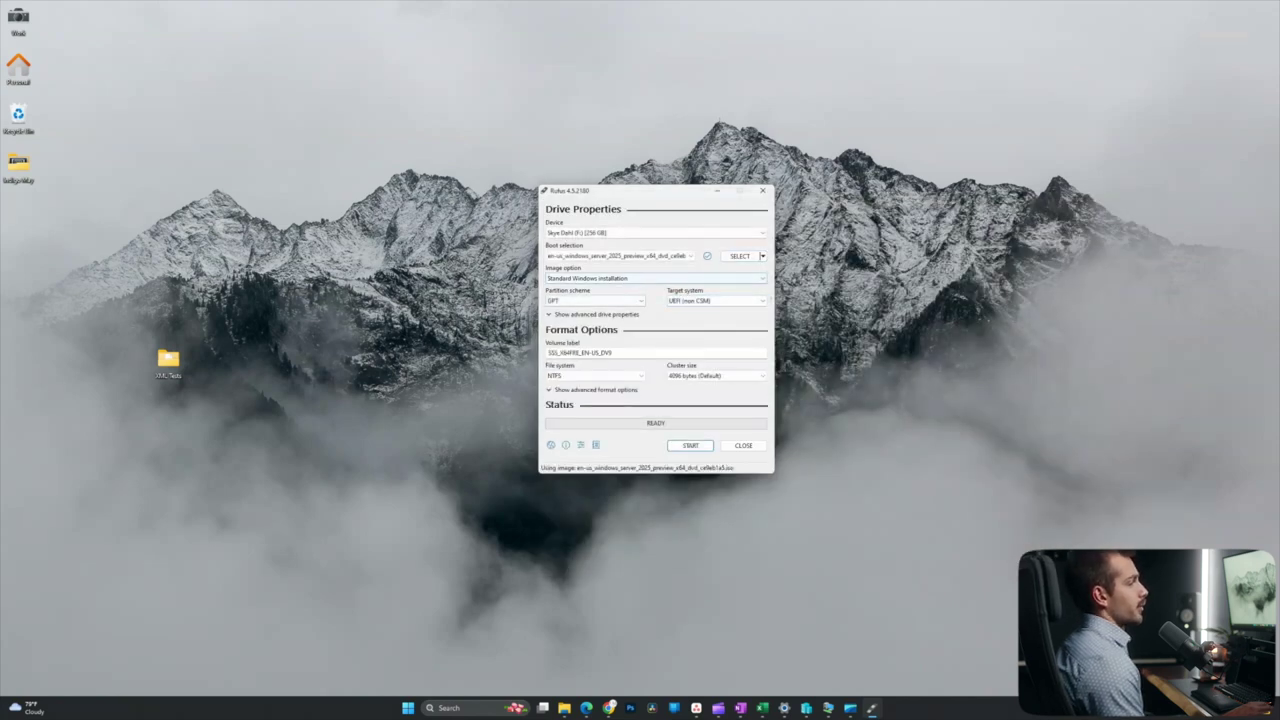
pyautogui.click(763, 256)
pyautogui.click(750, 269)
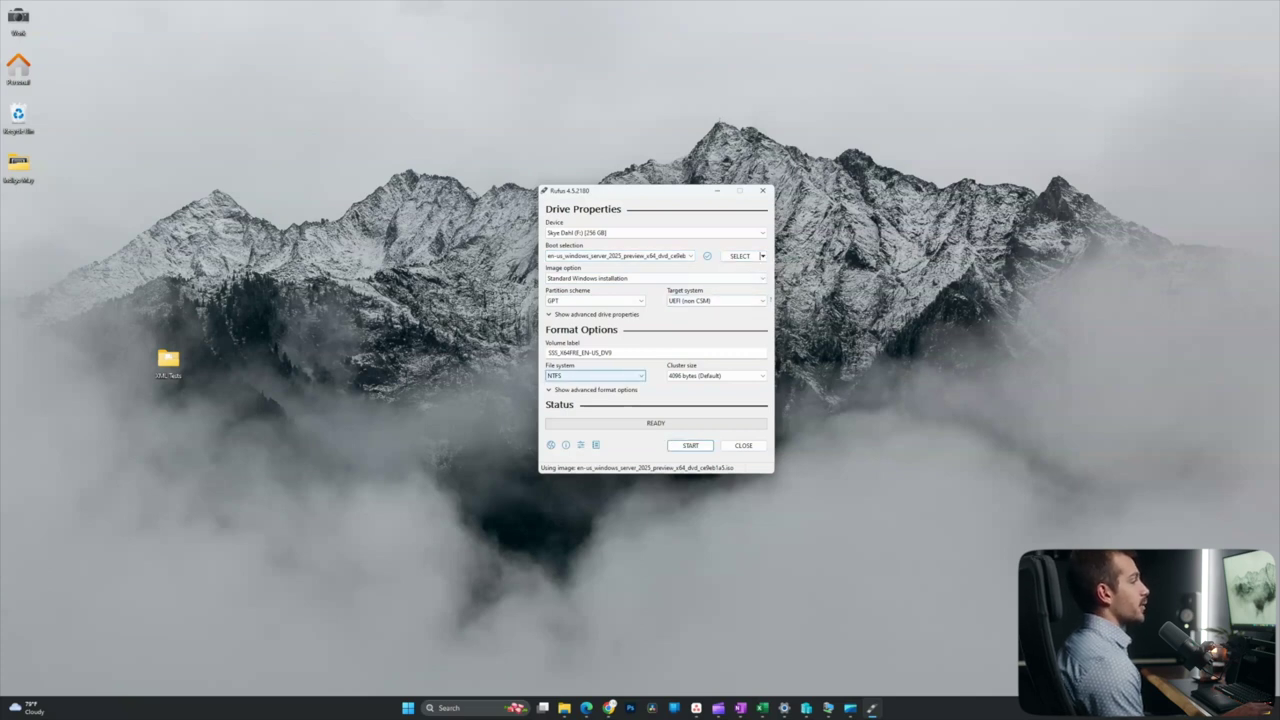
# - Set the partition scheme to MBR
pyautogui.press('Tab')
pyautogui.press('Tab')
pyautogui.press('Tab')
pyautogui.press('Tab')
pyautogui.press('Tab')
pyautogui.press('Tab')
pyautogui.hotkey('alt', 'Down')
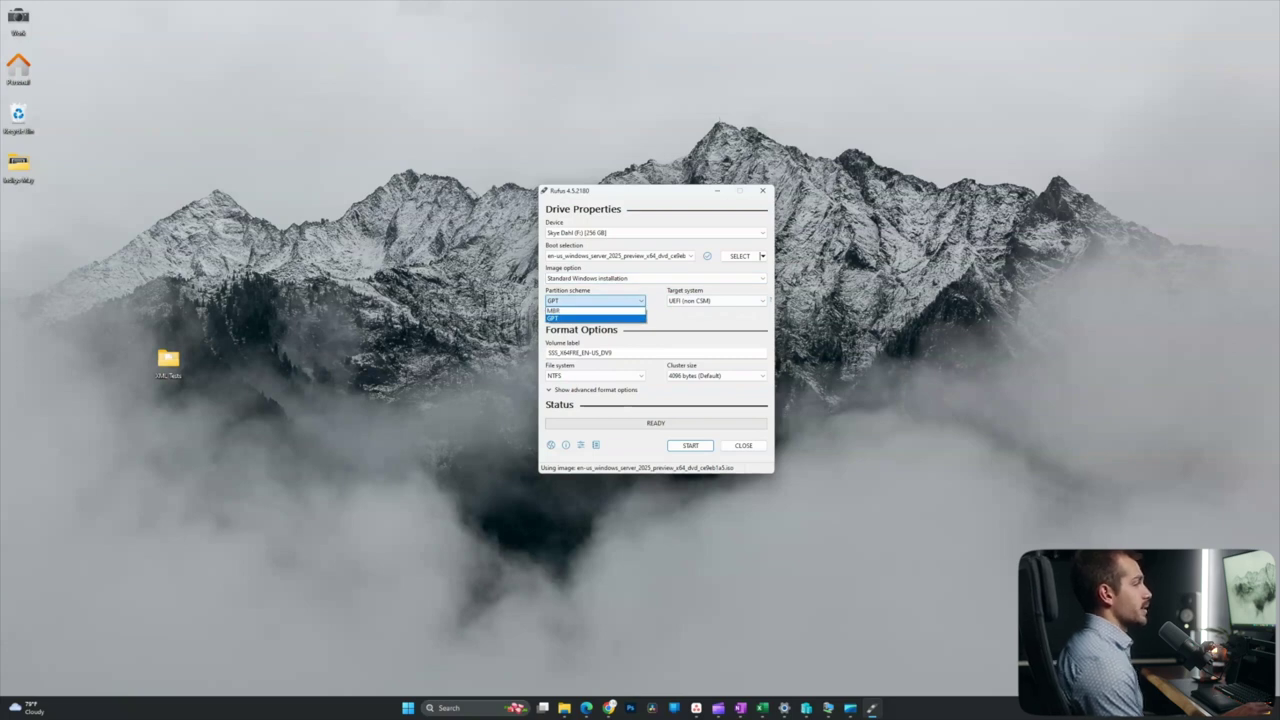
pyautogui.press('Up')
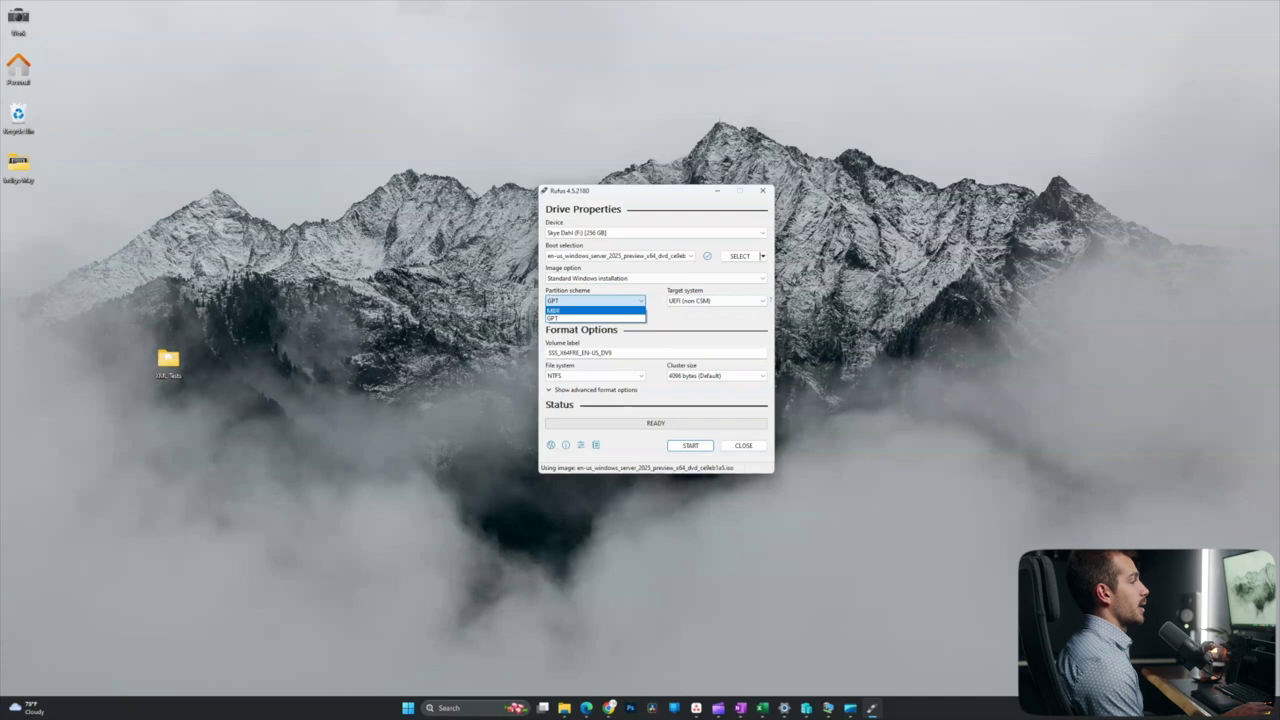
pyautogui.press('Return')
# - Set the partition scheme back to GPT
pyautogui.hotkey('alt', 'Down')
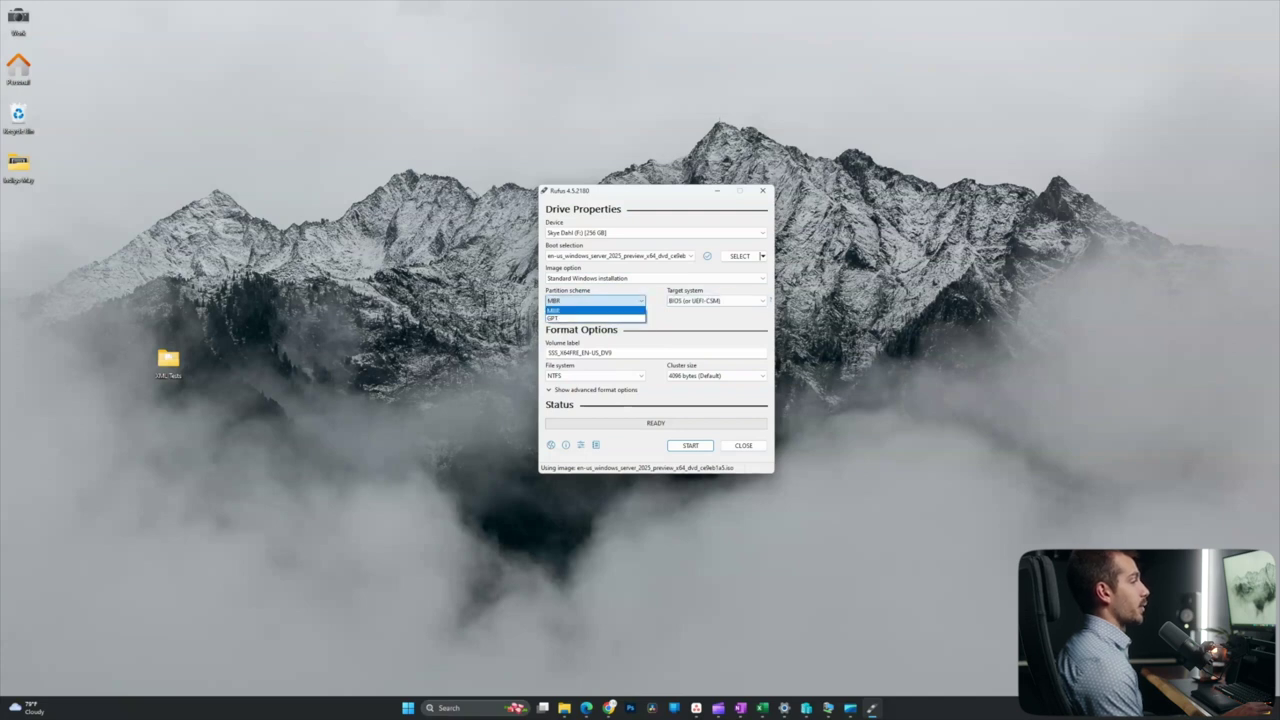
pyautogui.press('Down')
pyautogui.press('Return')
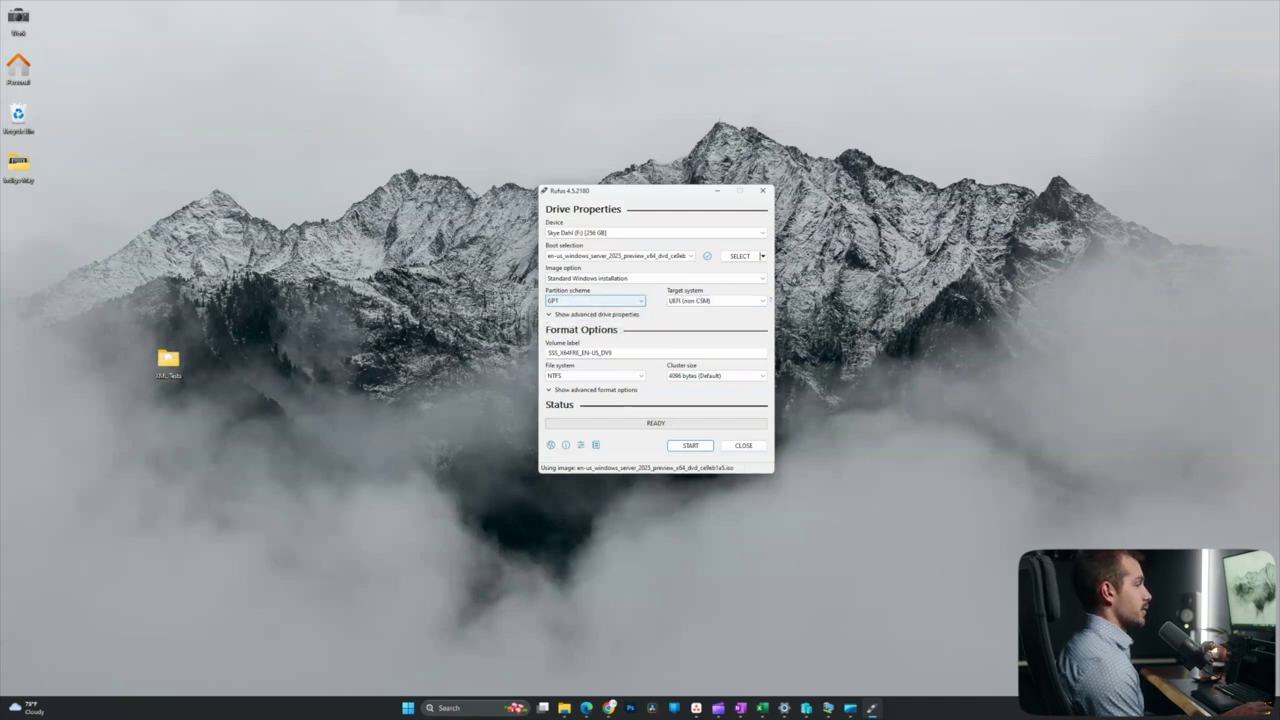
# - Start writing the drive, with only the online Microsoft account requirement removed in the Windows installation customization
pyautogui.click(690, 445)
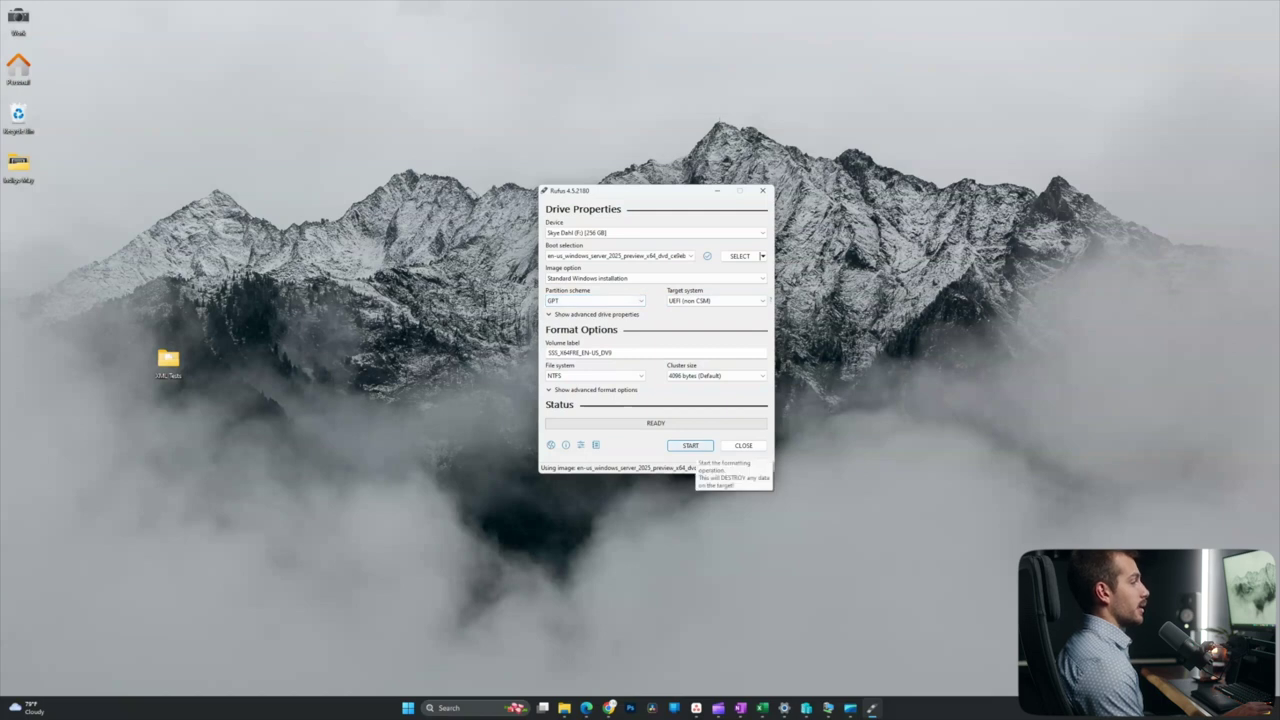
pyautogui.click(690, 445)
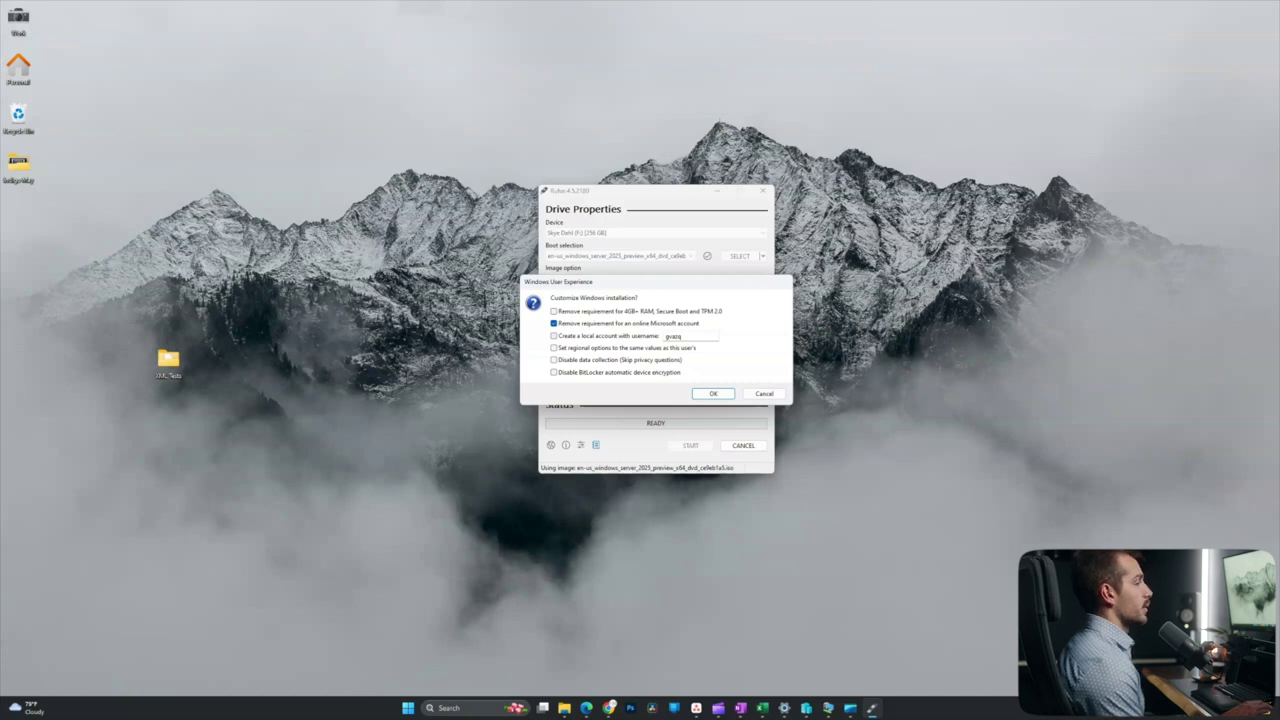
pyautogui.click(713, 393)
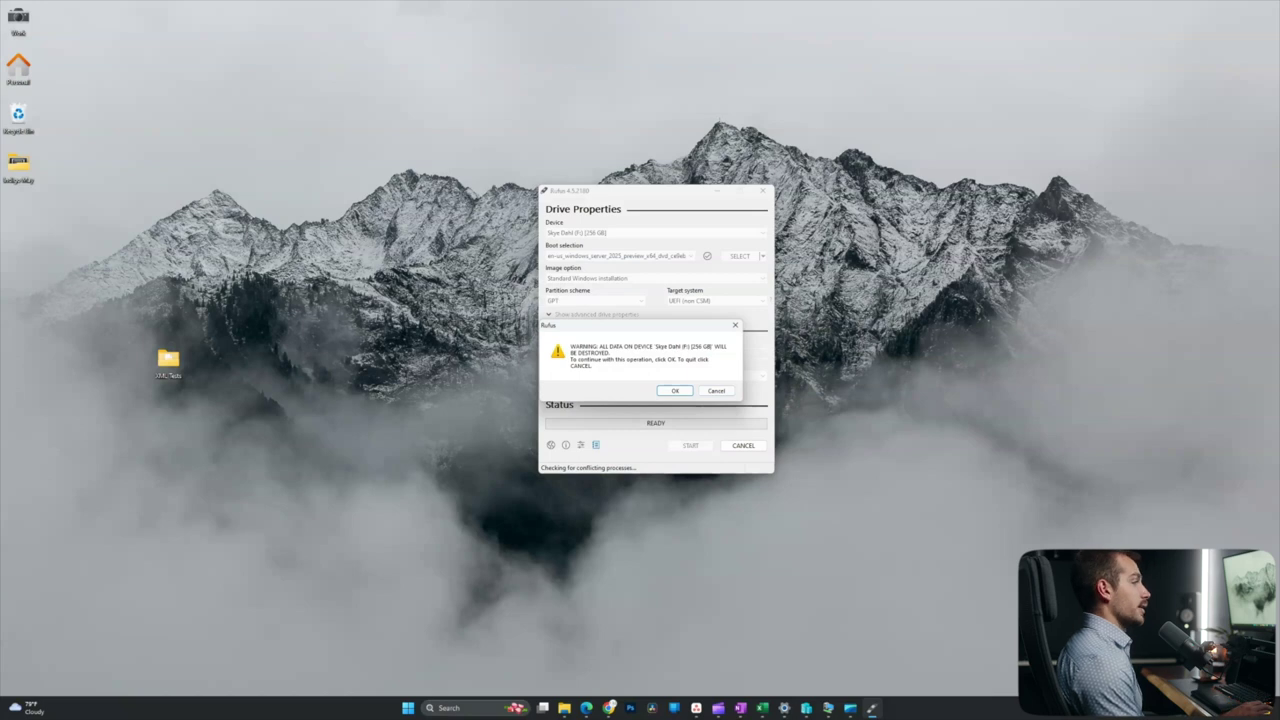
# - Check in File Explorer which folders are stored on the 256 GB F: drive
pyautogui.click(564, 708)
pyautogui.scroll(2, 512, 366)
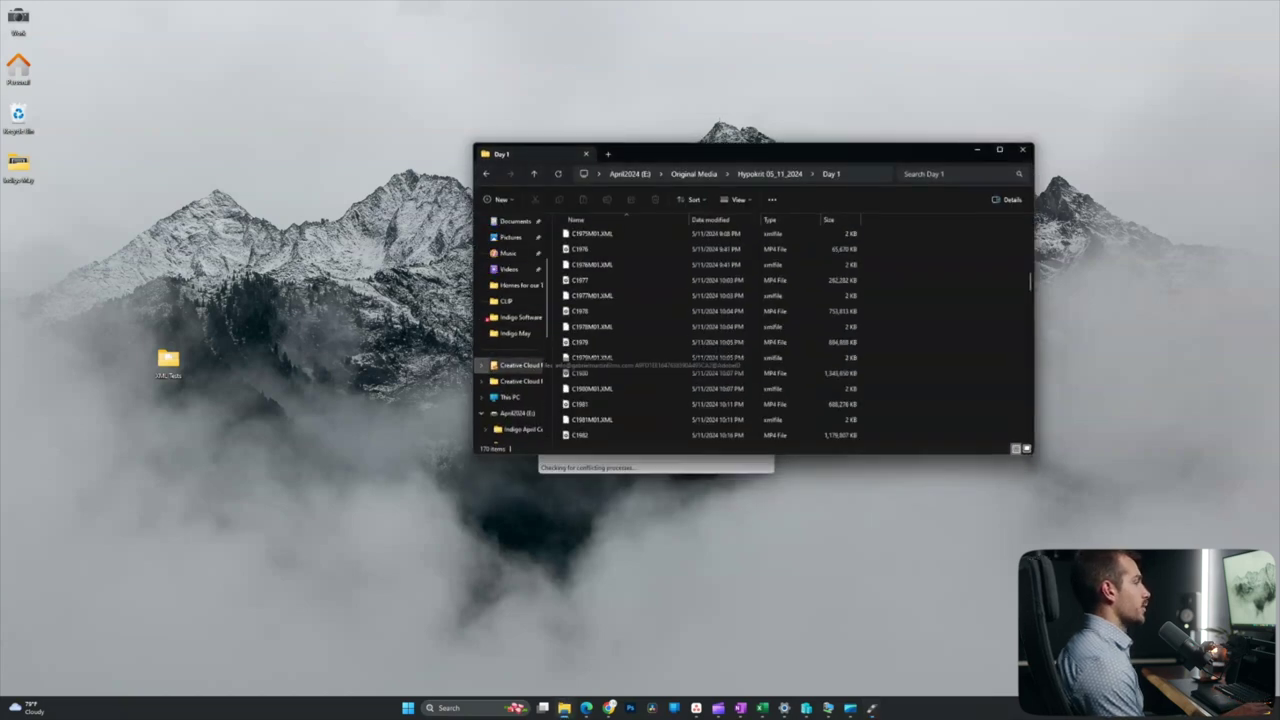
pyautogui.scroll(-4, 520, 365)
pyautogui.click(518, 365)
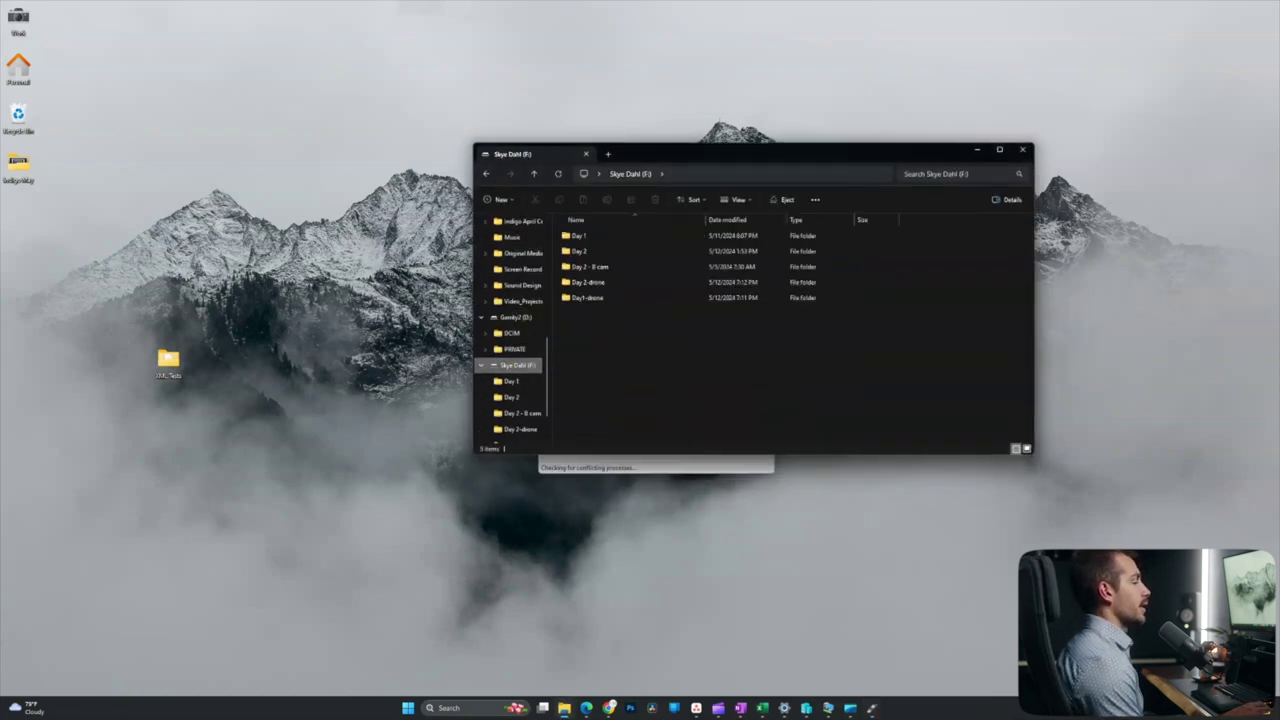
pyautogui.click(590, 267)
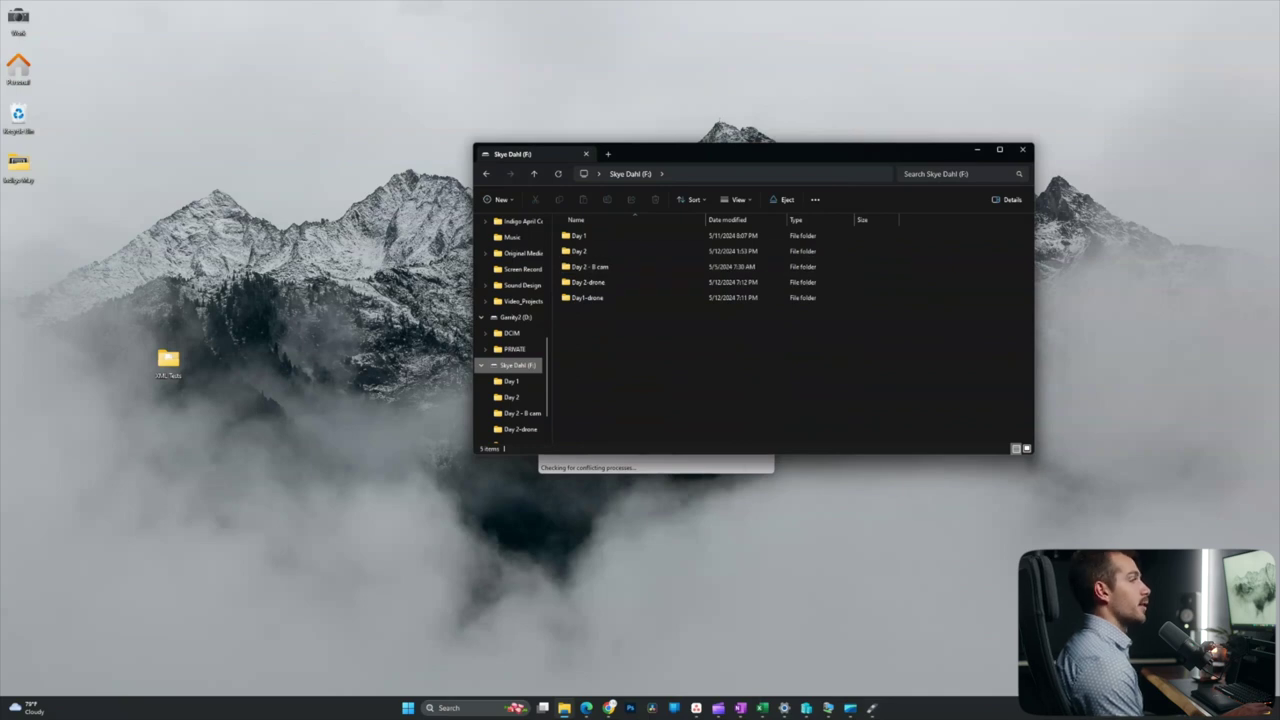
# - Return to Rufus and confirm erasing all data on the 256 GB F: drive
pyautogui.click(977, 149)
pyautogui.press('Return')
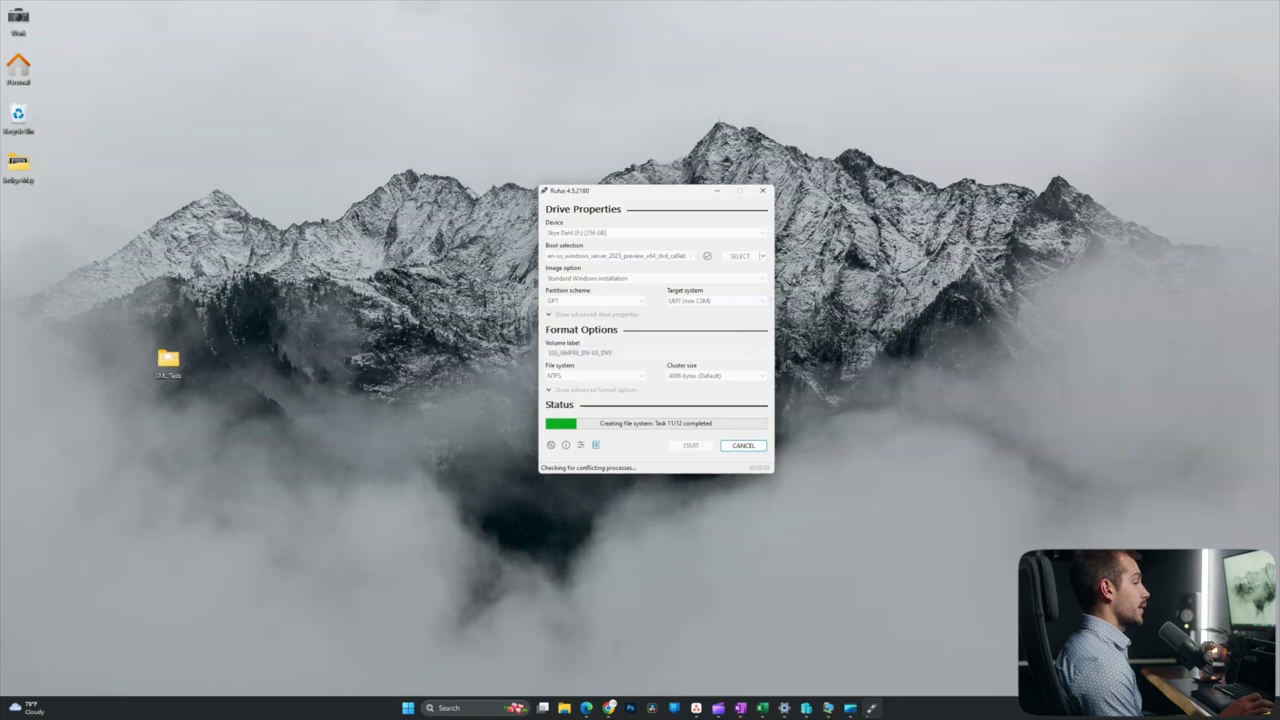